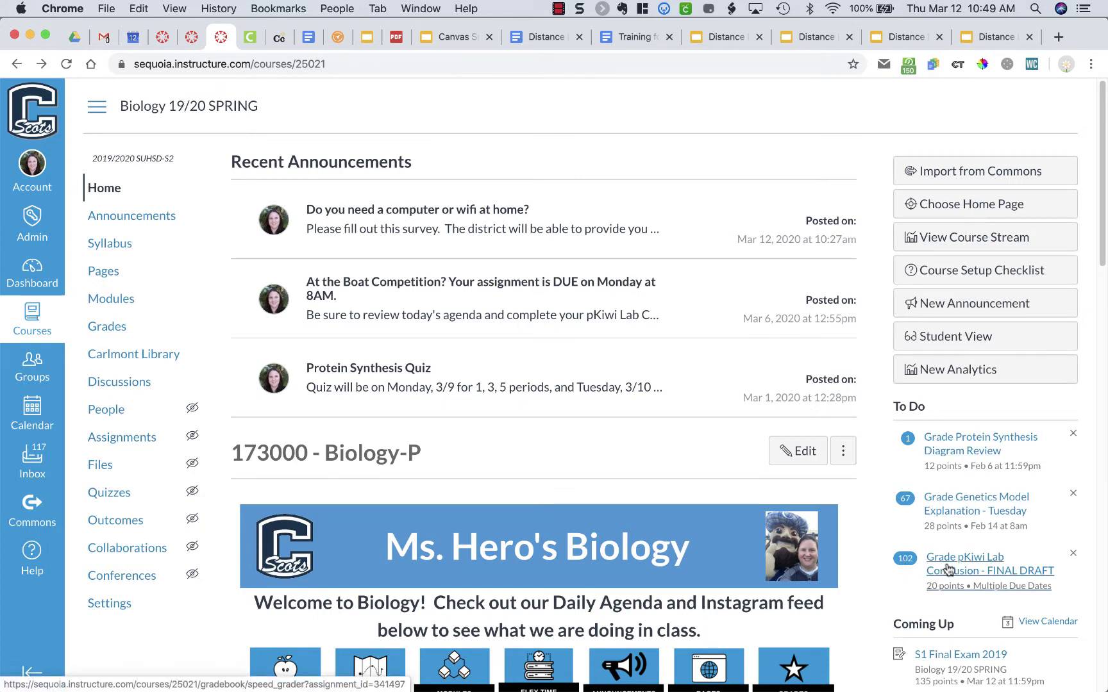
# - Open the pKiwi Lab Conclusion submissions and scroll through the student's three-page Biotech Unit Conclusion report
pyautogui.click(948, 569)
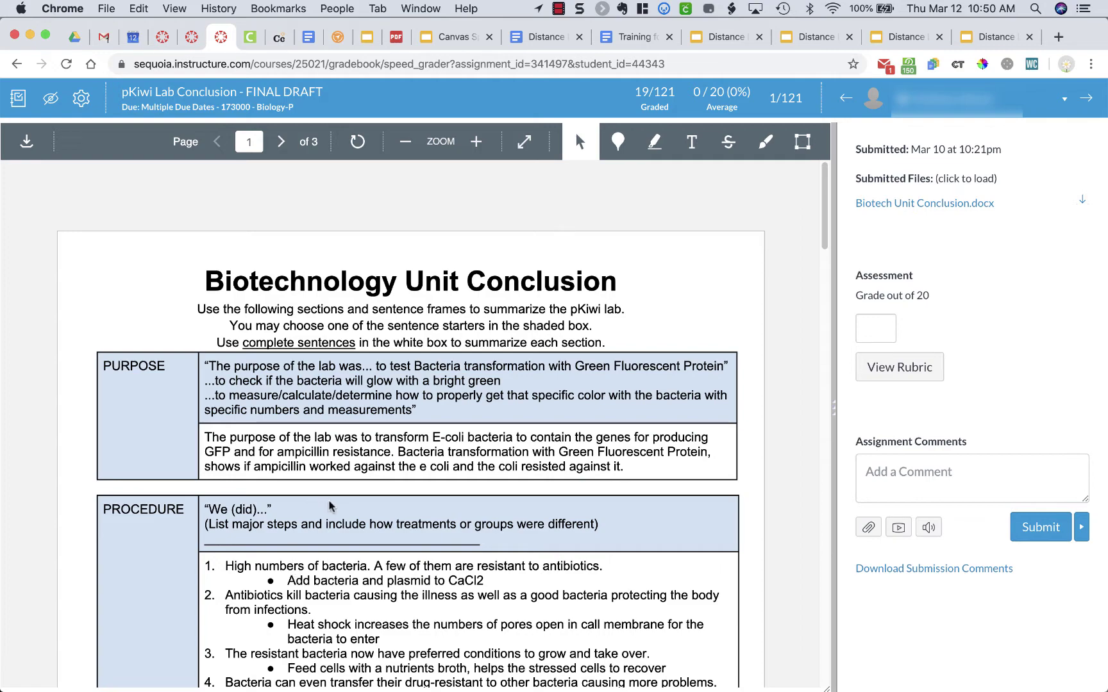
pyautogui.scroll(-3, 346, 531)
pyautogui.scroll(-15, 347, 531)
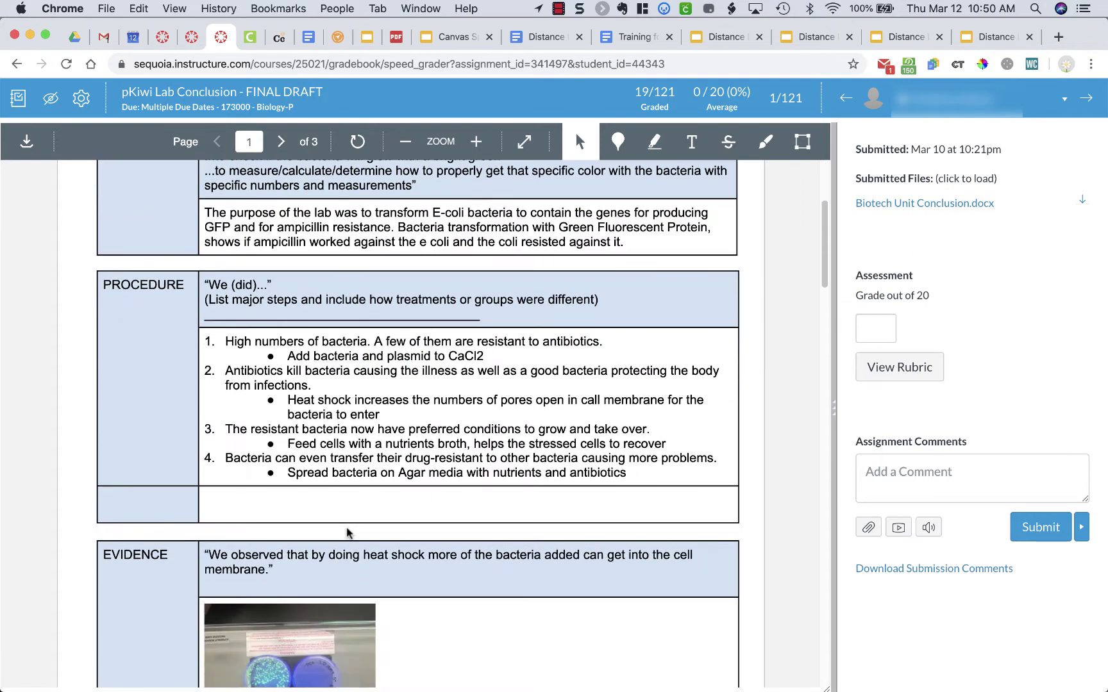
pyautogui.scroll(-5, 347, 532)
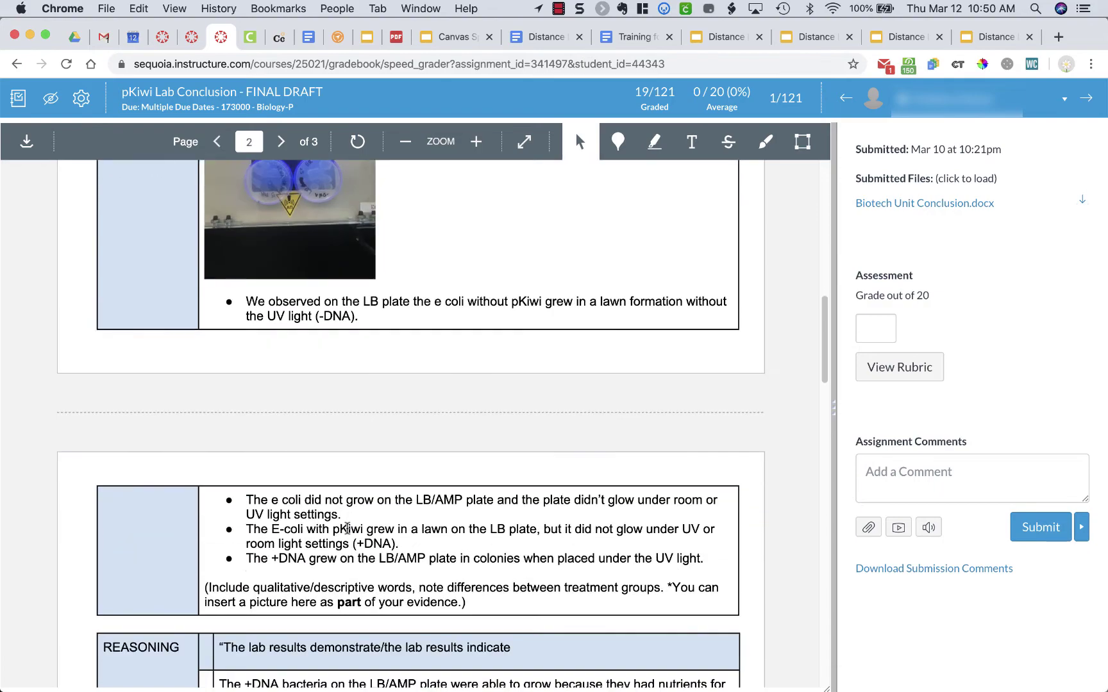
pyautogui.scroll(-15, 347, 528)
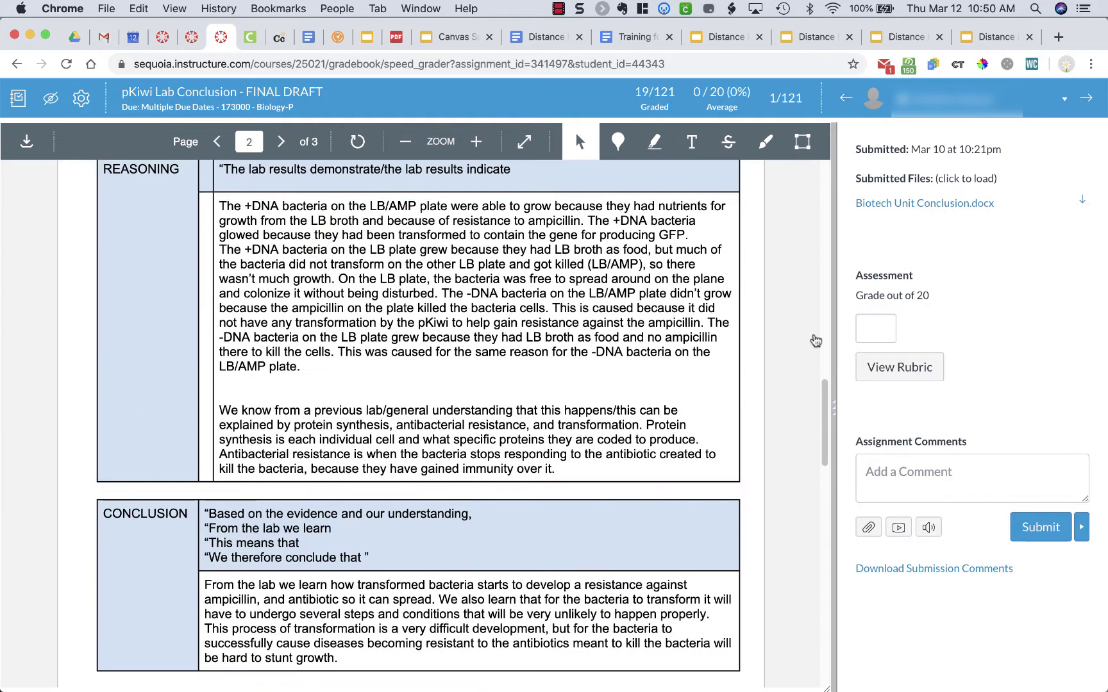
pyautogui.scroll(20, 670, 309)
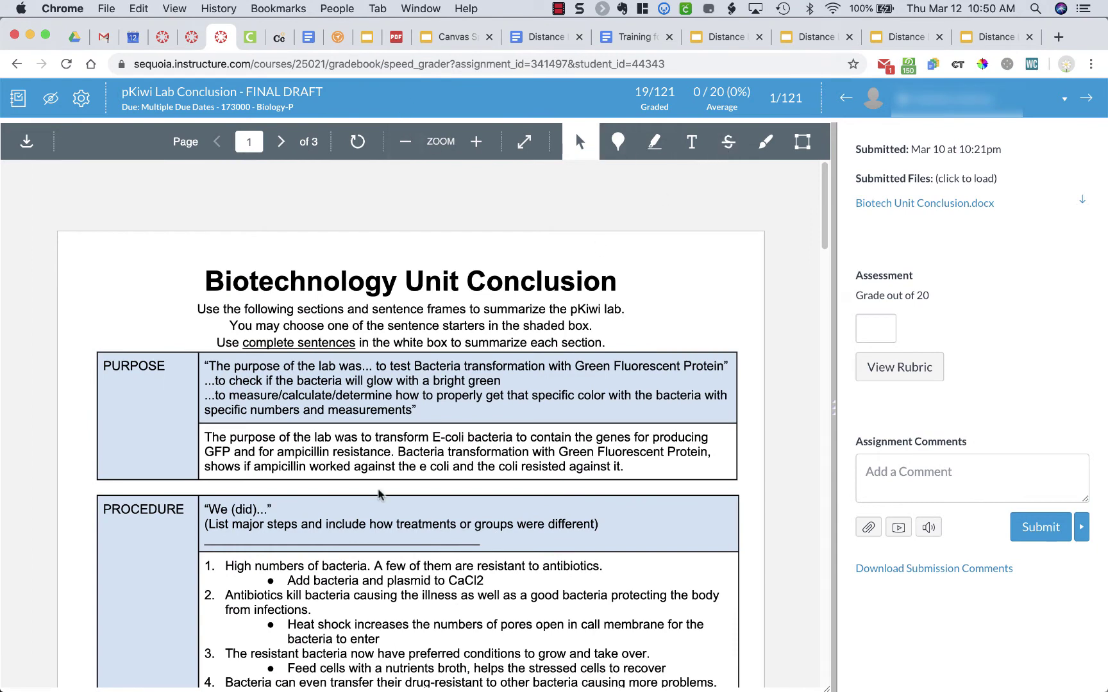
pyautogui.scroll(-2, 383, 497)
pyautogui.moveTo(204, 359); pyautogui.dragTo(621, 392)
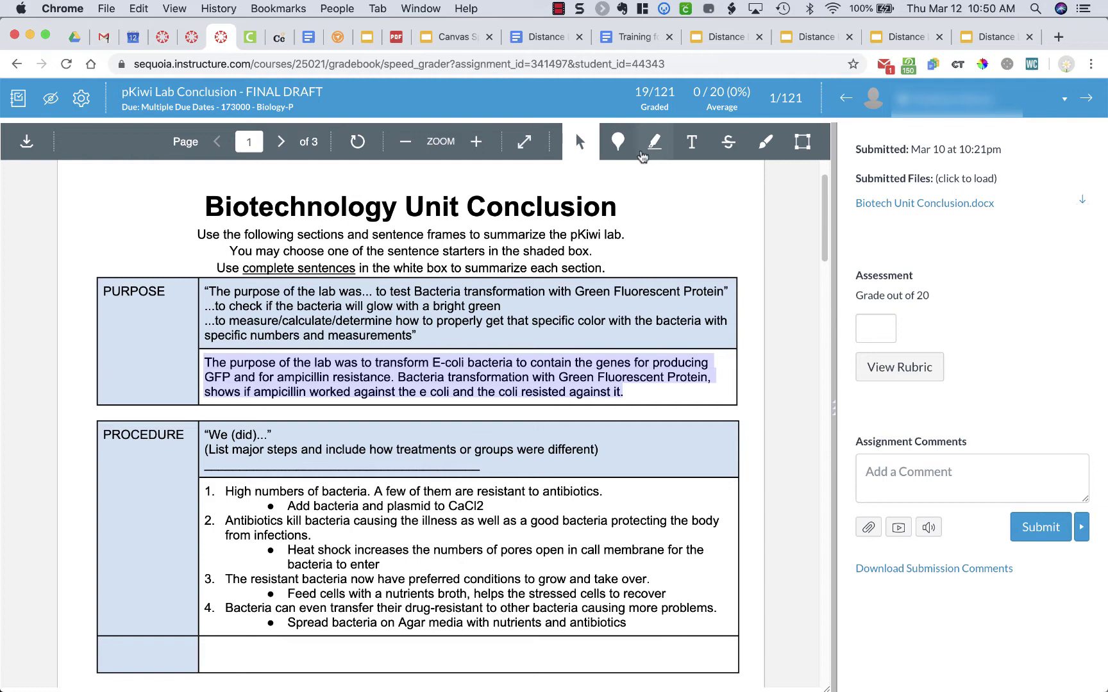
pyautogui.click(661, 148)
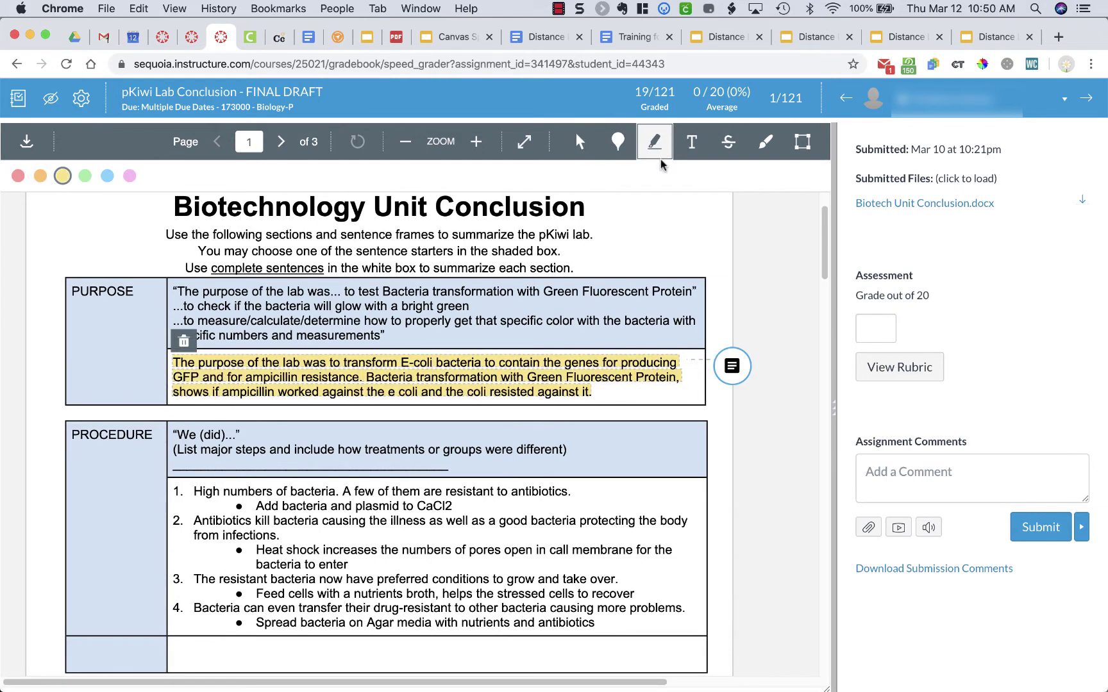
pyautogui.click(732, 366)
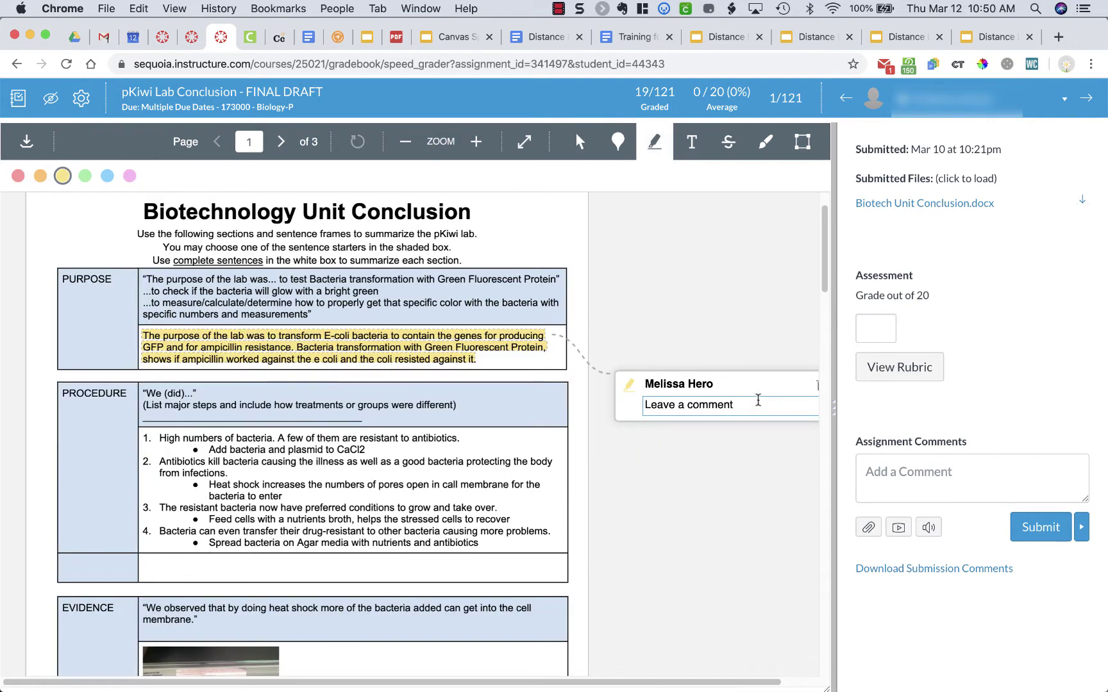
pyautogui.click(619, 143)
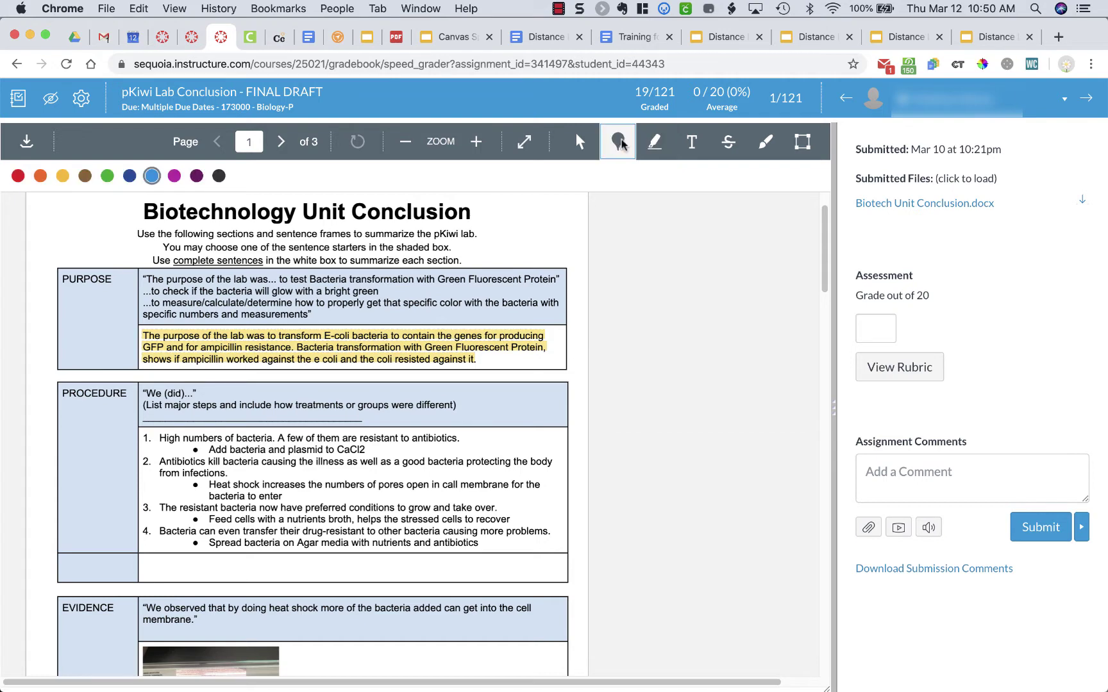
pyautogui.click(160, 289)
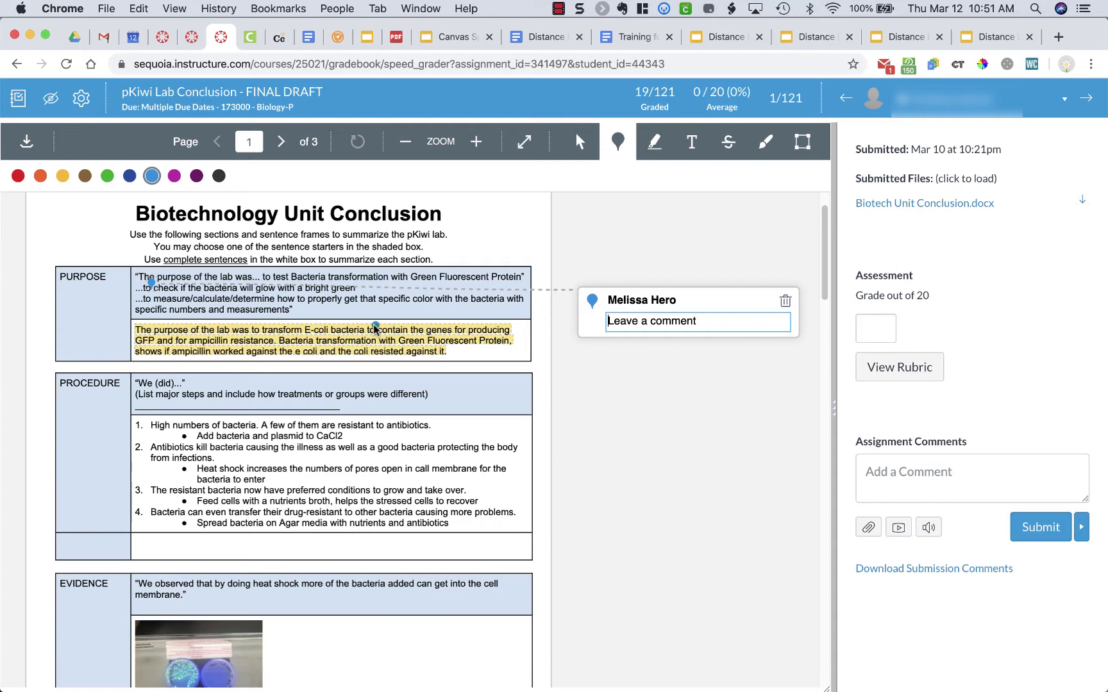
pyautogui.click(785, 301)
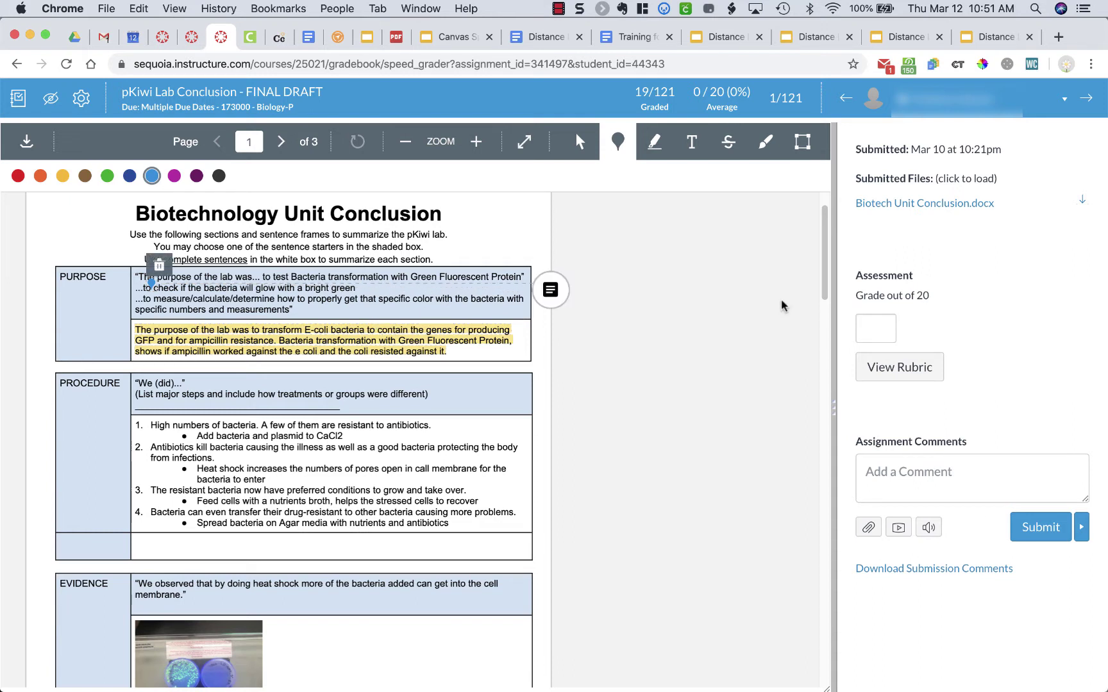
pyautogui.click(159, 265)
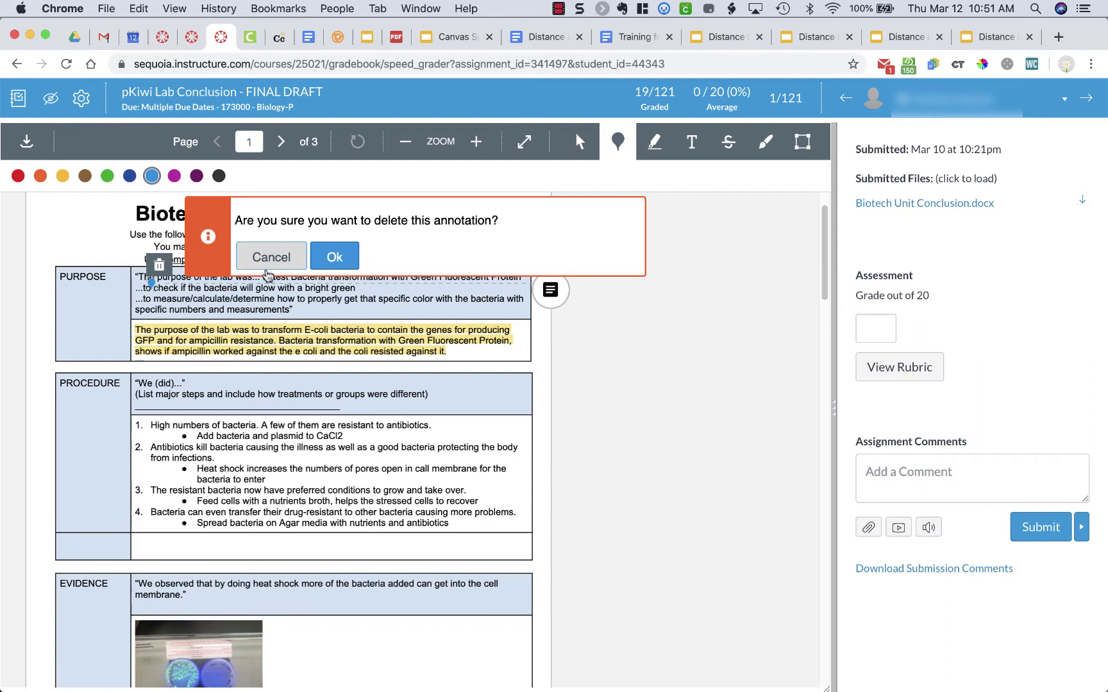
pyautogui.click(328, 254)
pyautogui.click(285, 343)
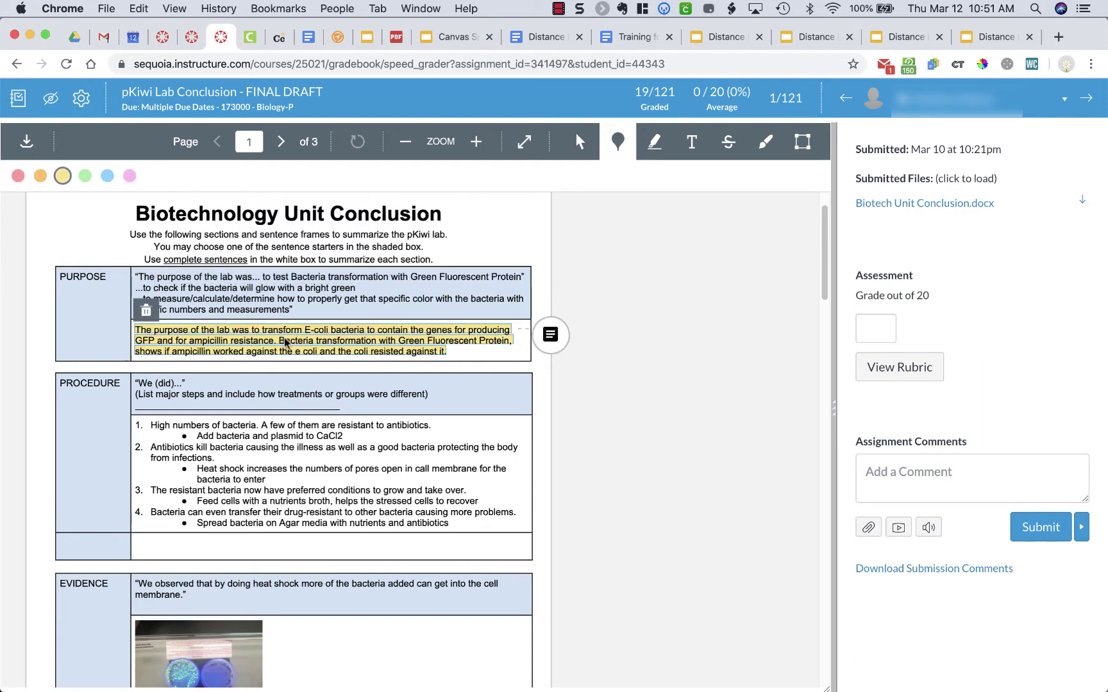
pyautogui.click(145, 310)
pyautogui.click(334, 256)
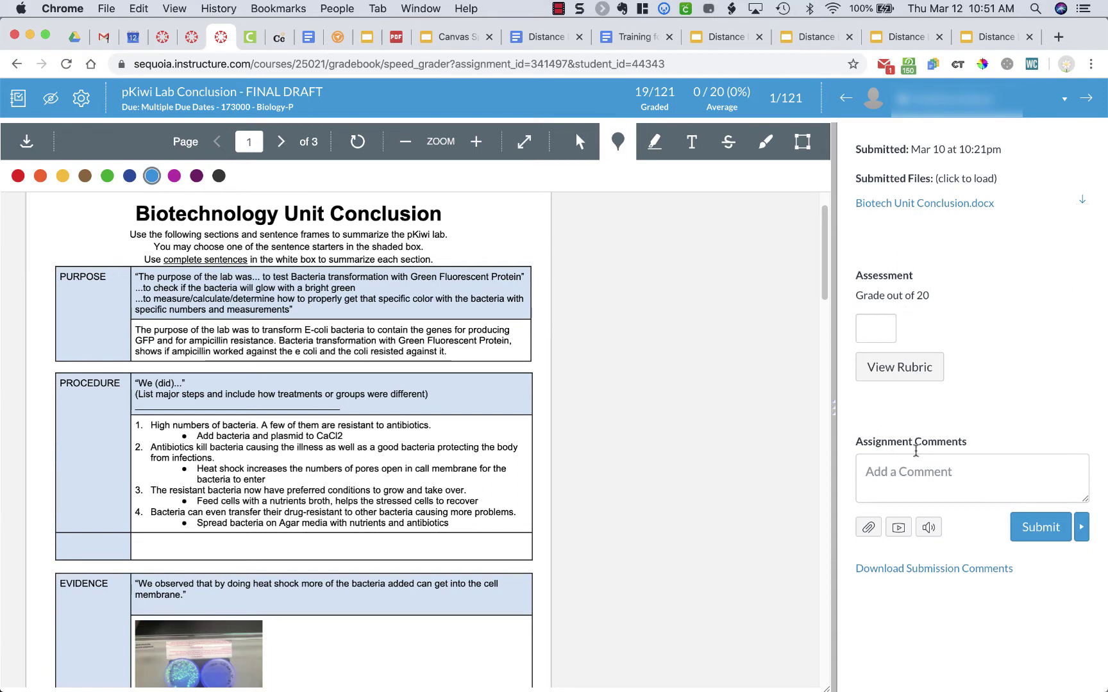
pyautogui.click(923, 484)
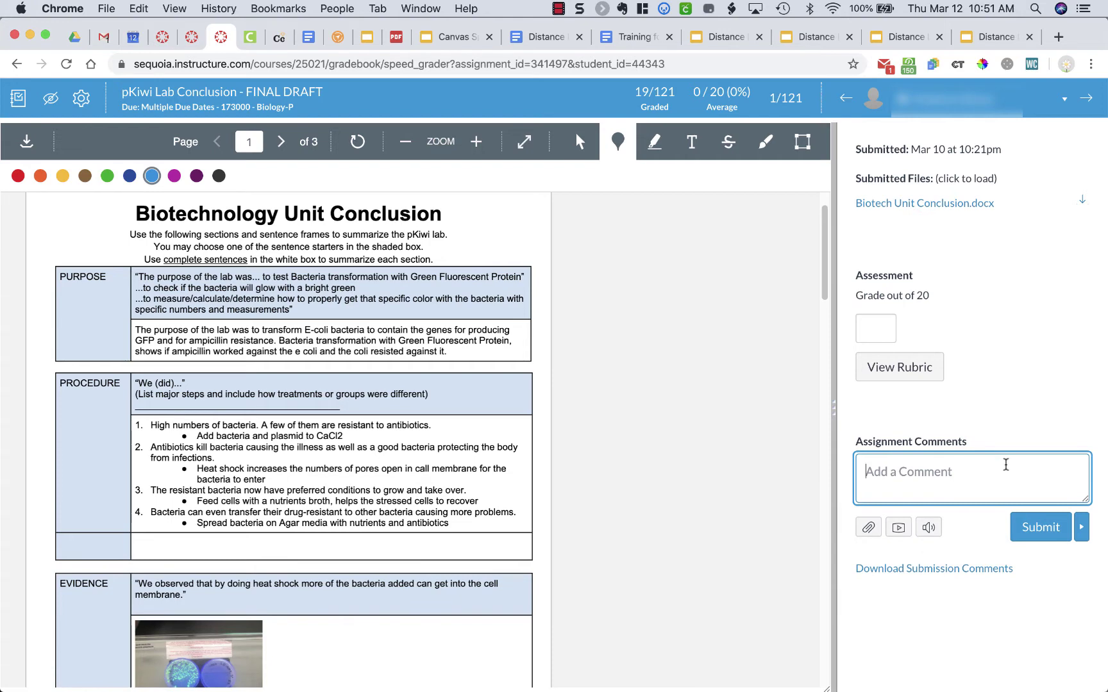
pyautogui.click(898, 529)
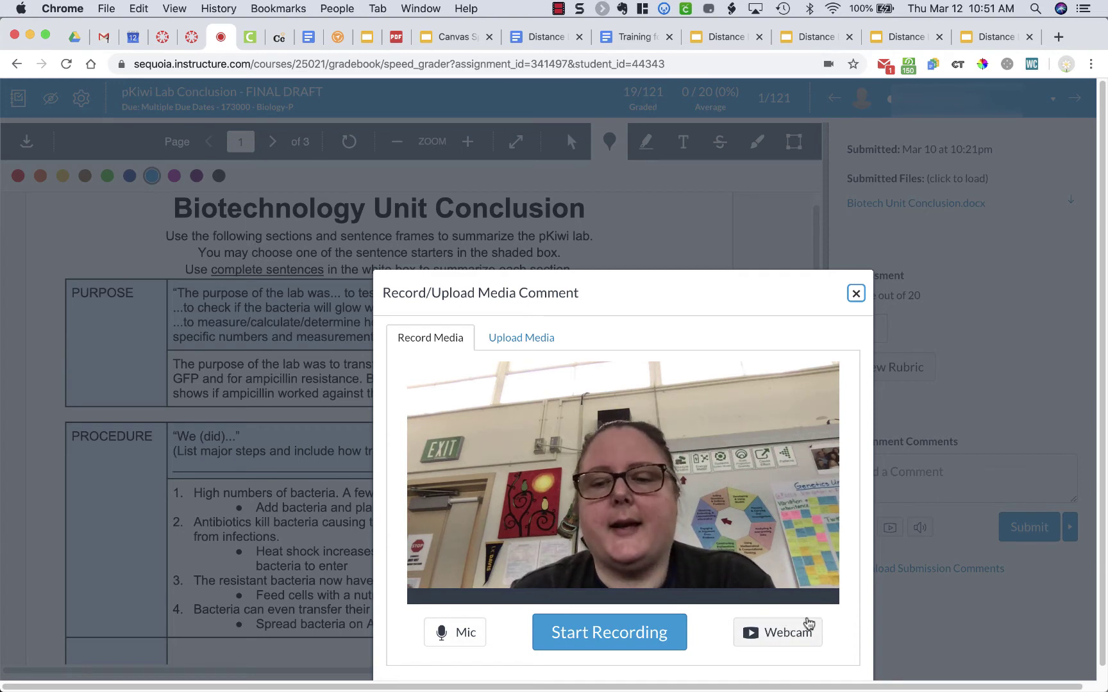
pyautogui.click(856, 295)
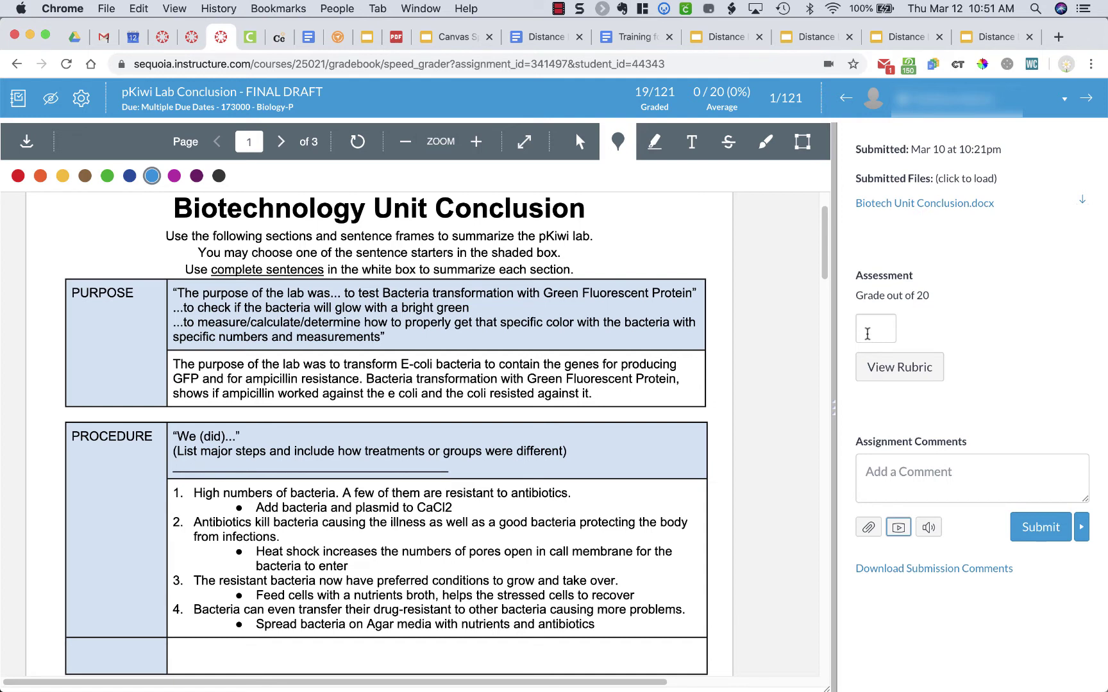
pyautogui.click(887, 373)
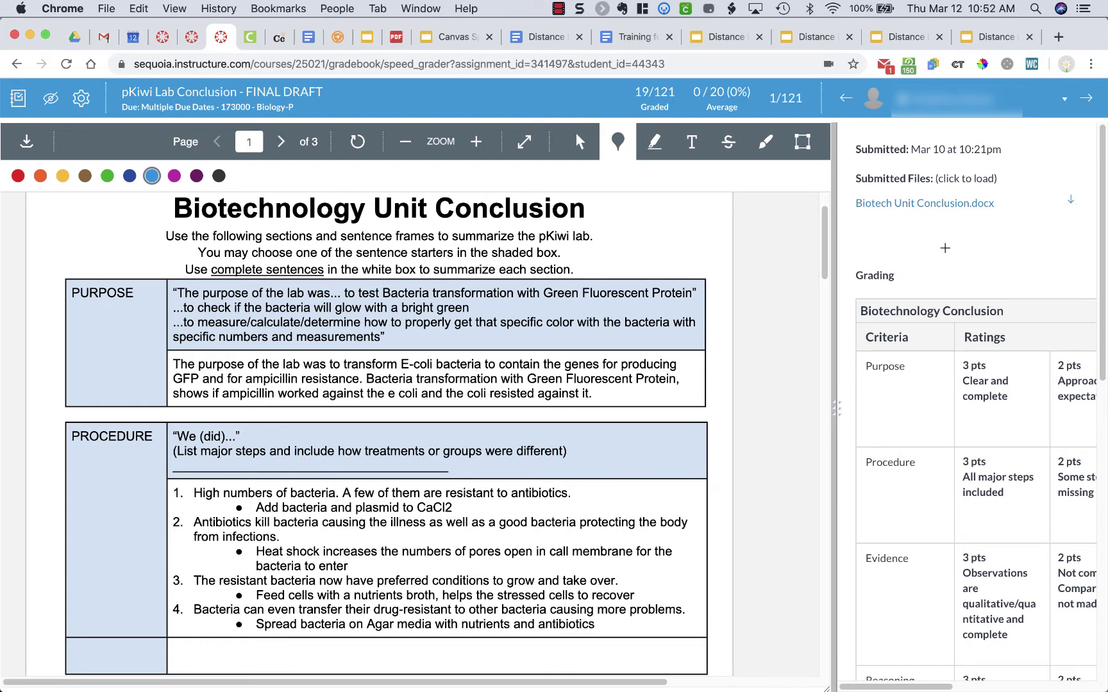
pyautogui.scroll(-10, 945, 247)
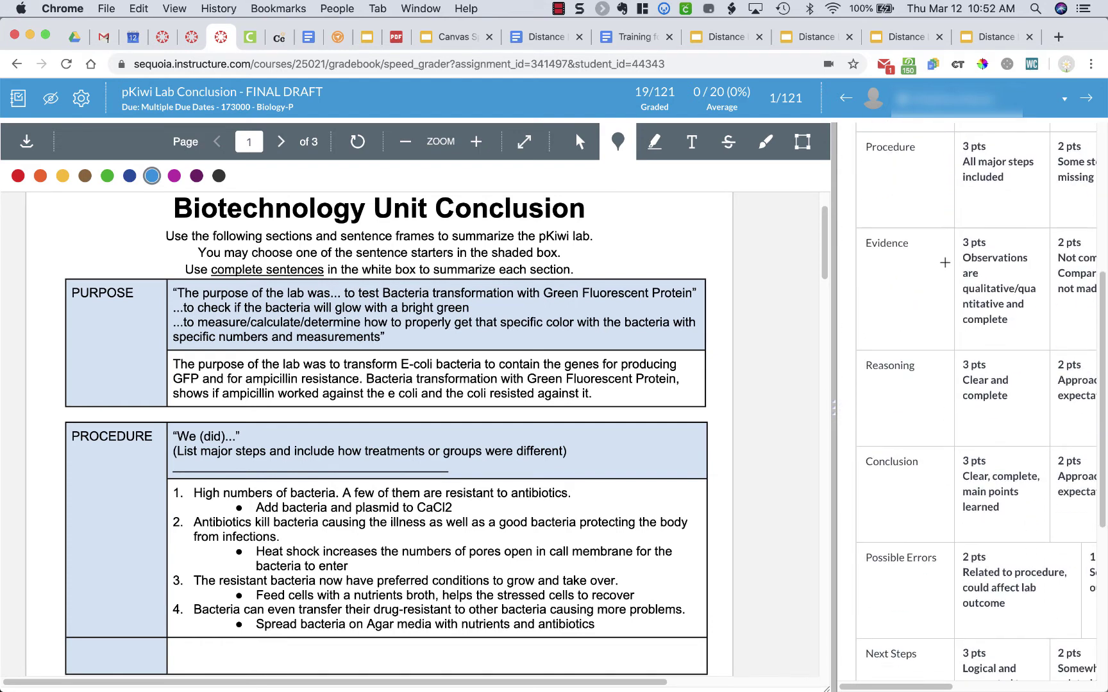
pyautogui.click(953, 467)
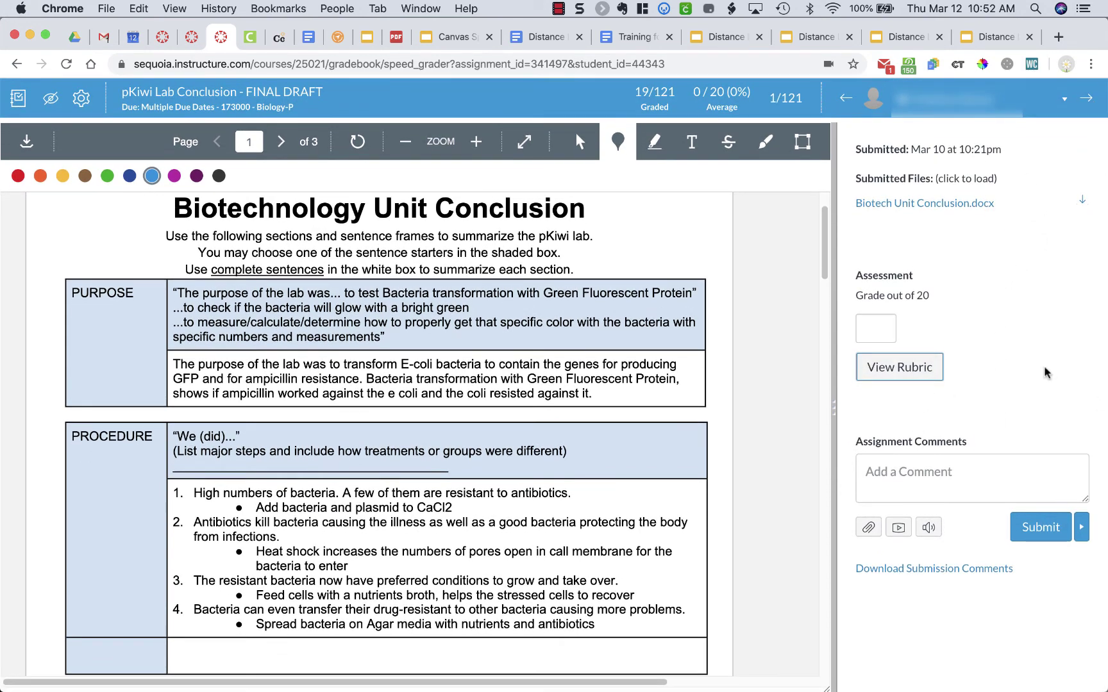
# - Advance to the next student and open the student list's section filter (Showing: All Sections)
pyautogui.click(1088, 100)
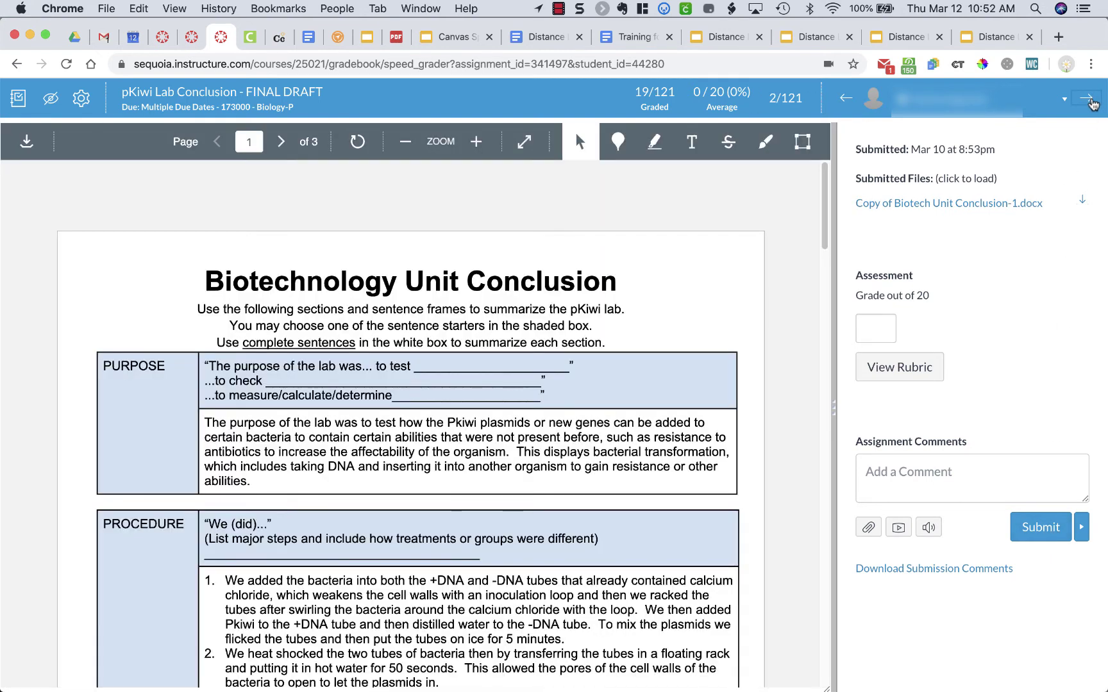
pyautogui.click(947, 99)
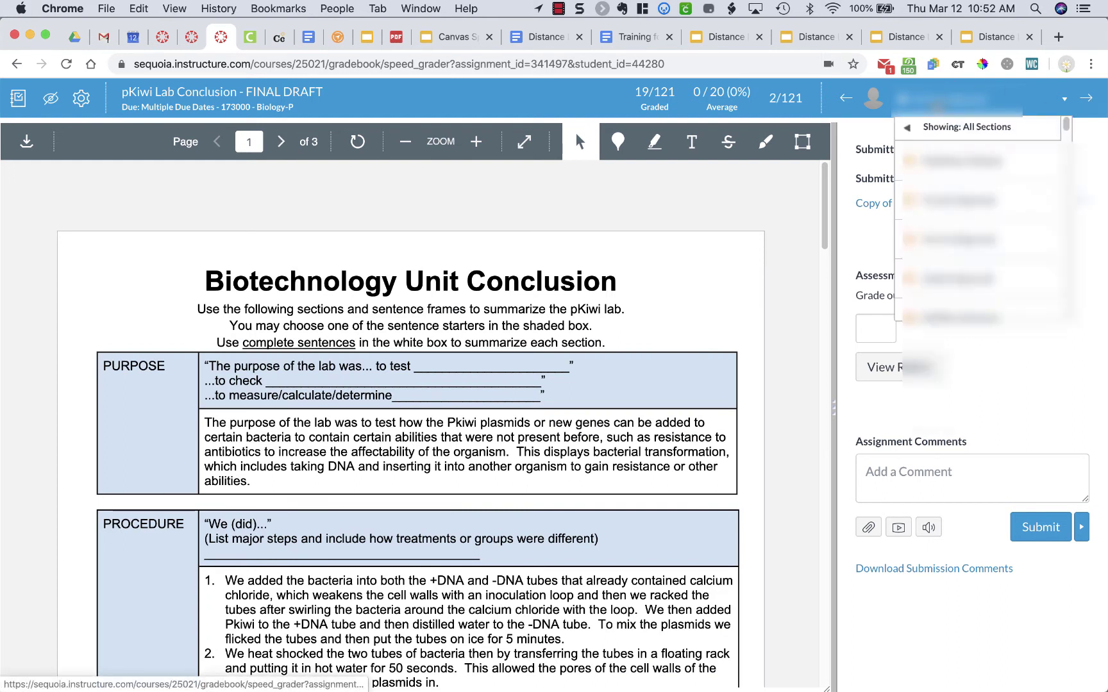
pyautogui.moveTo(941, 121)
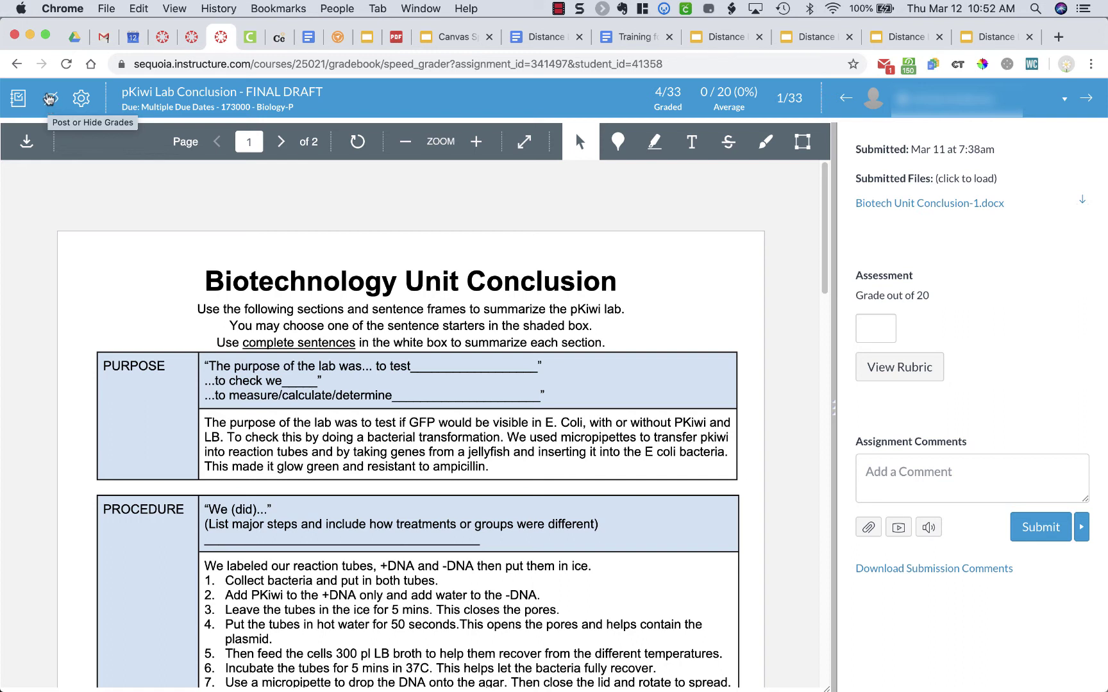
pyautogui.click(82, 100)
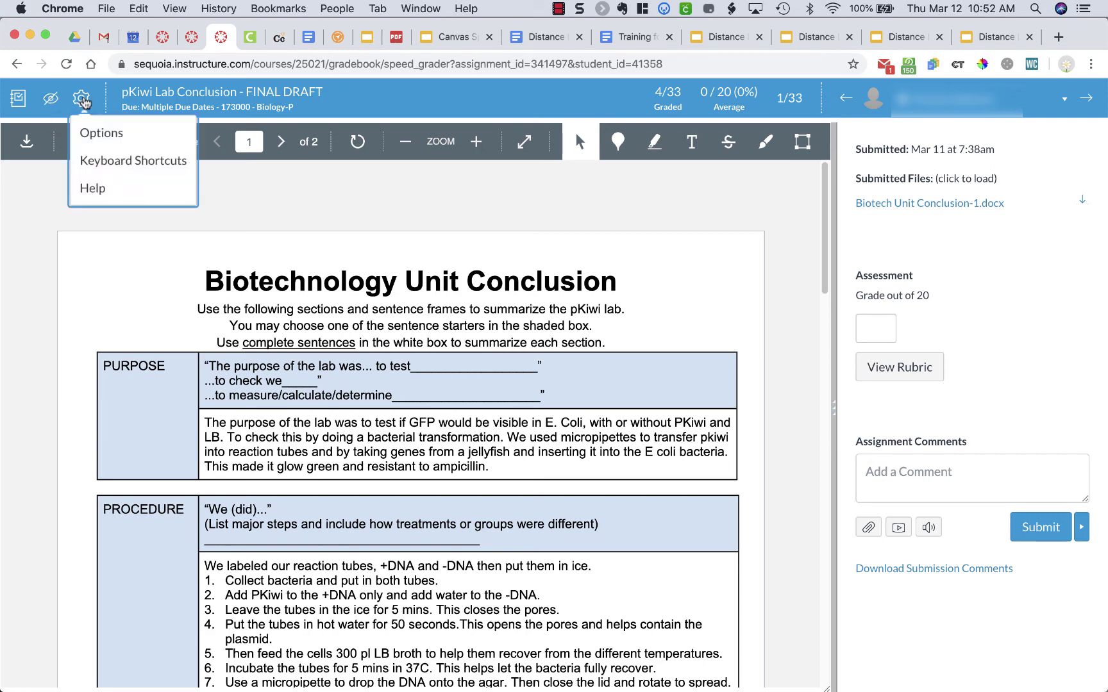
pyautogui.click(116, 143)
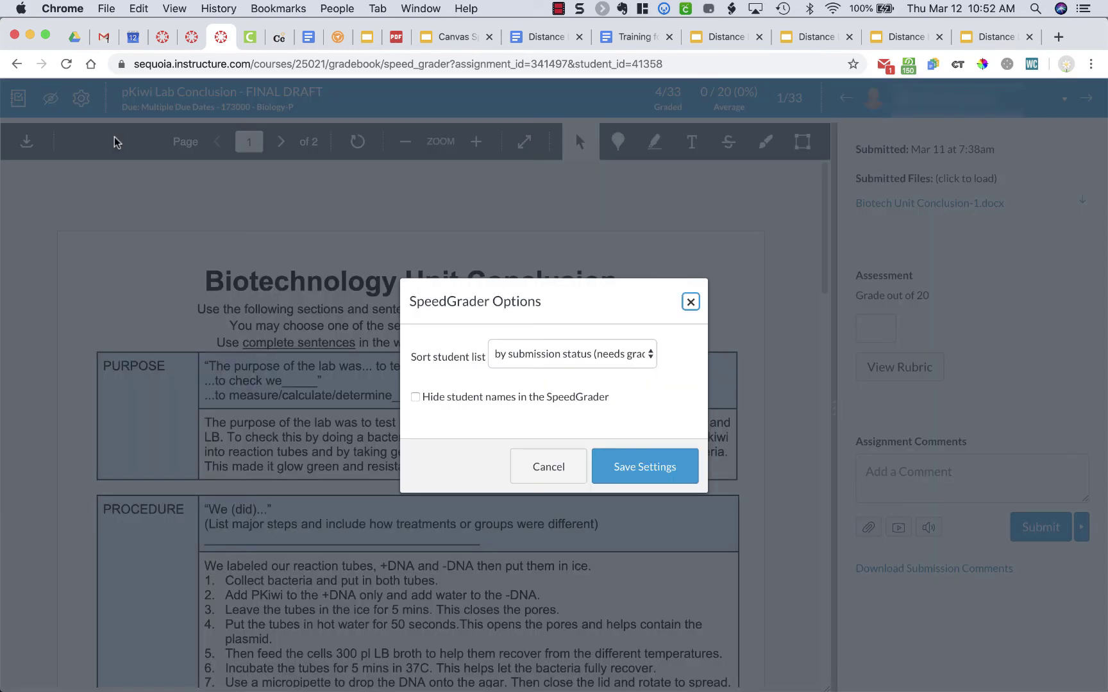
pyautogui.click(615, 362)
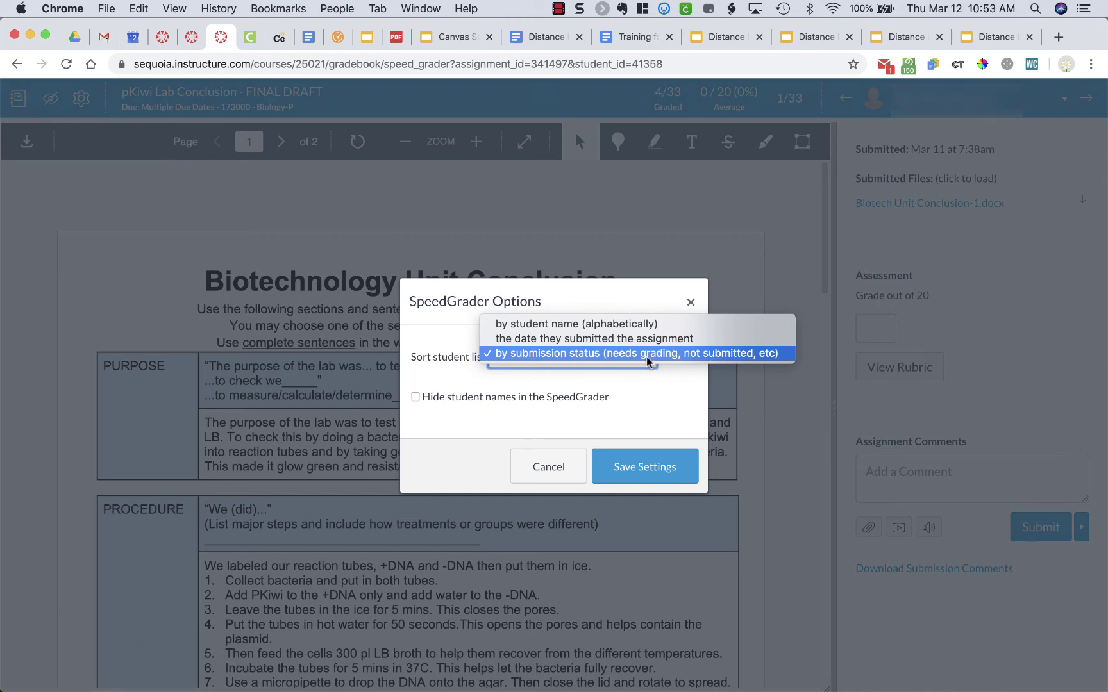
pyautogui.click(632, 385)
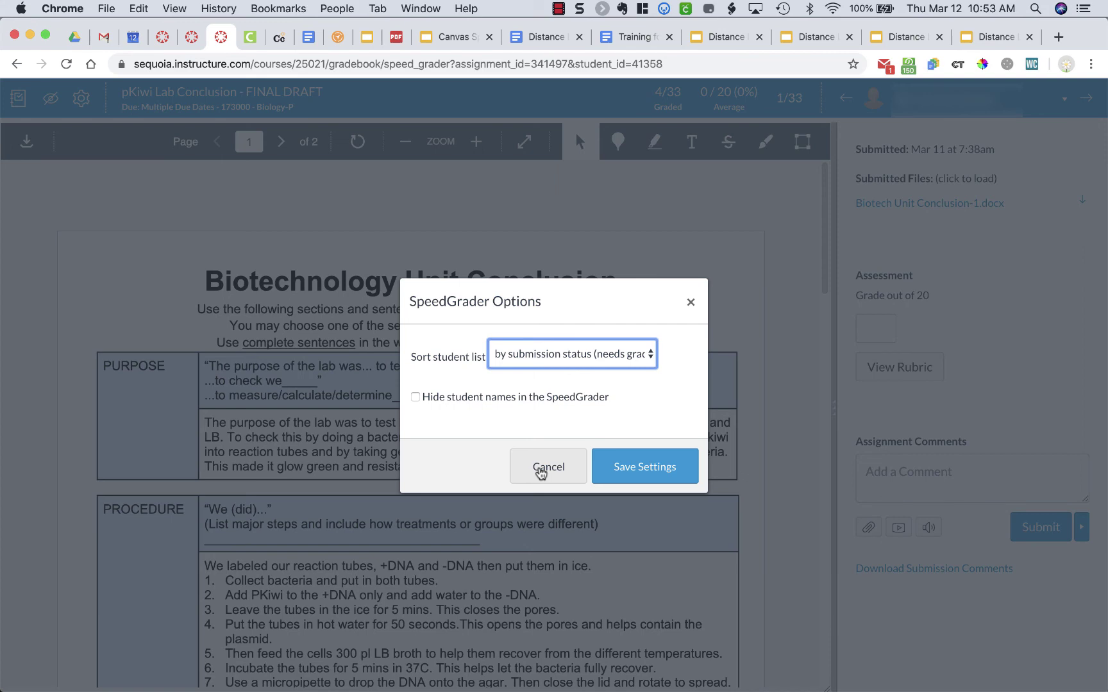
pyautogui.click(690, 302)
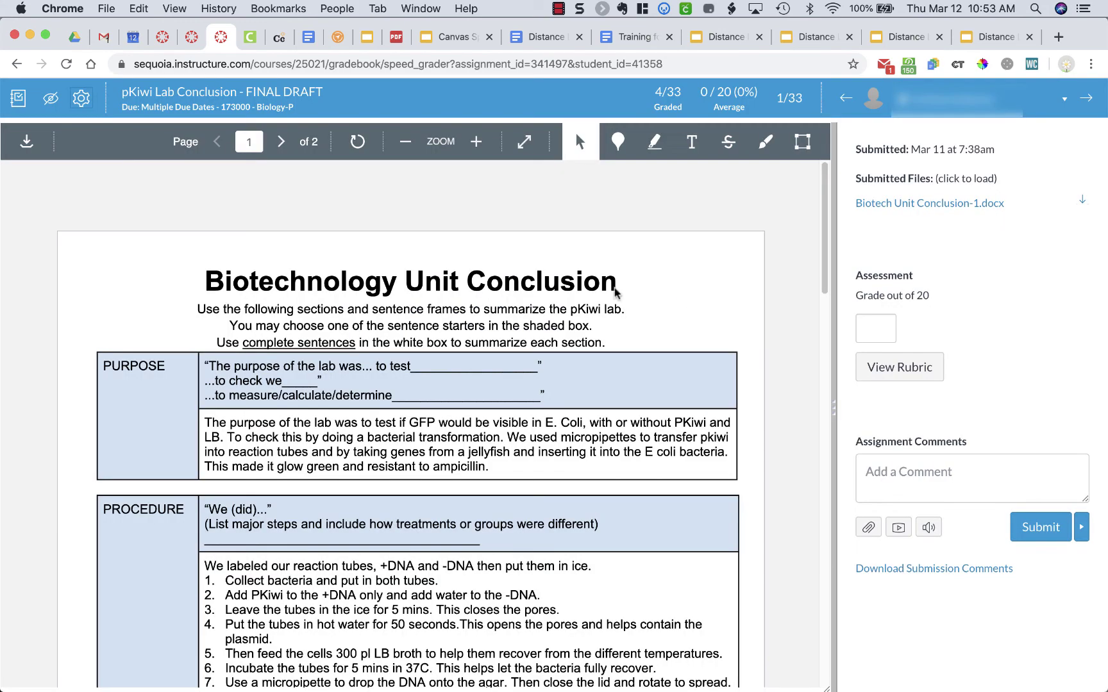
# - In the Biology 19/20 SPRING Gradebook, show grade details for a student's pKiwi Lab Conclusion cell
pyautogui.click(20, 99)
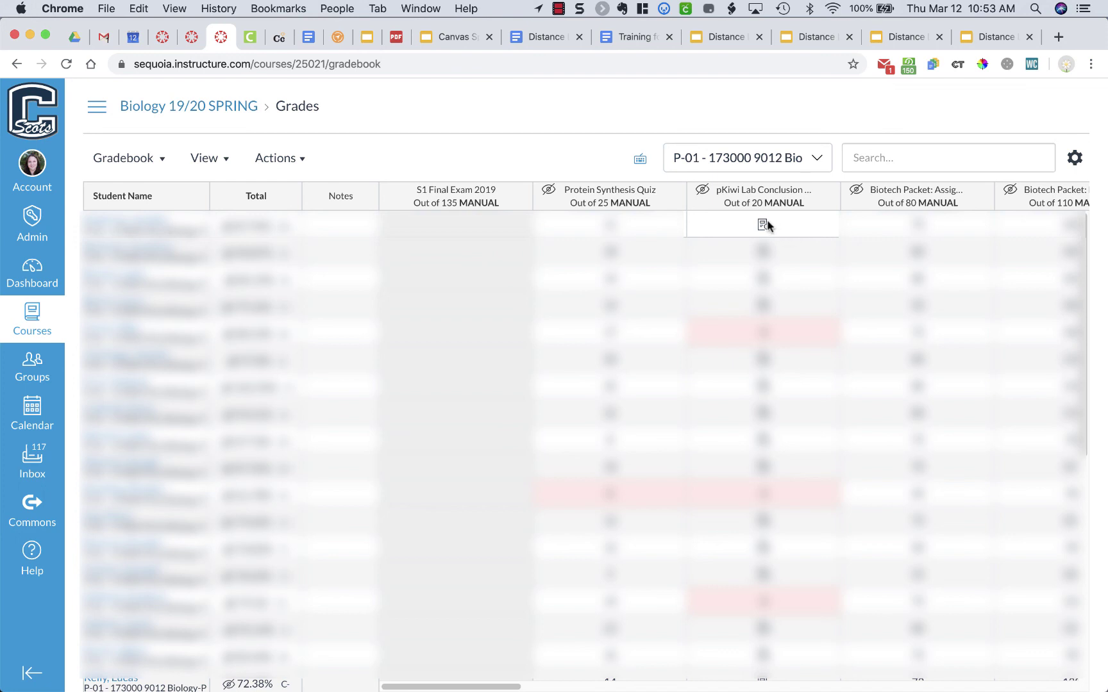
pyautogui.click(793, 229)
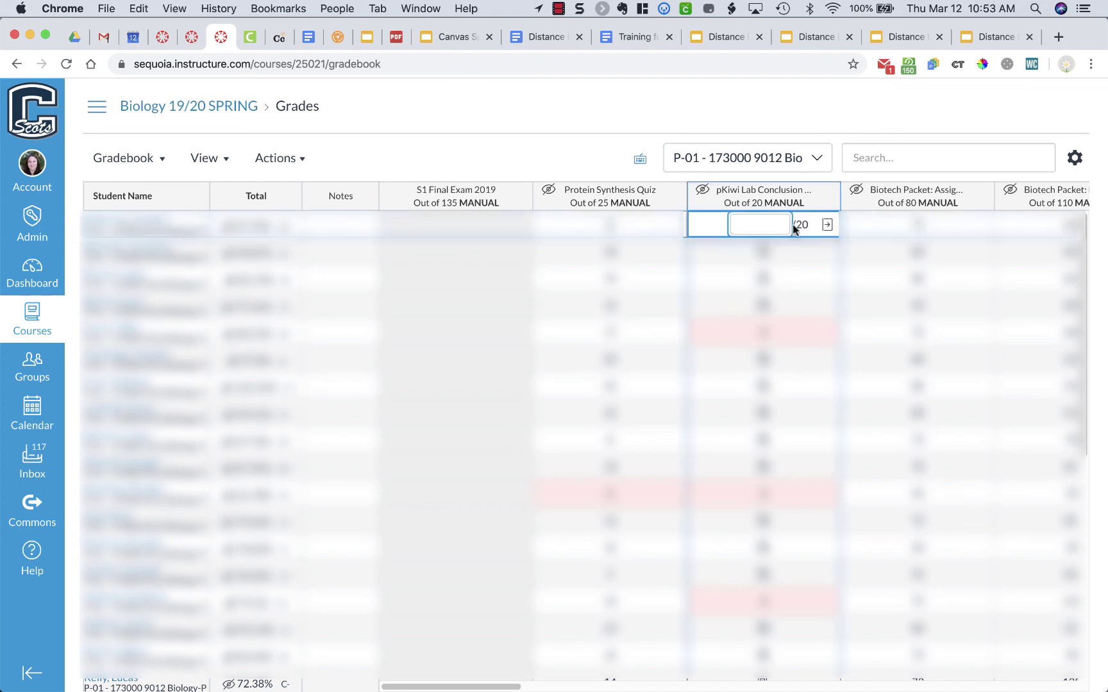
pyautogui.click(827, 226)
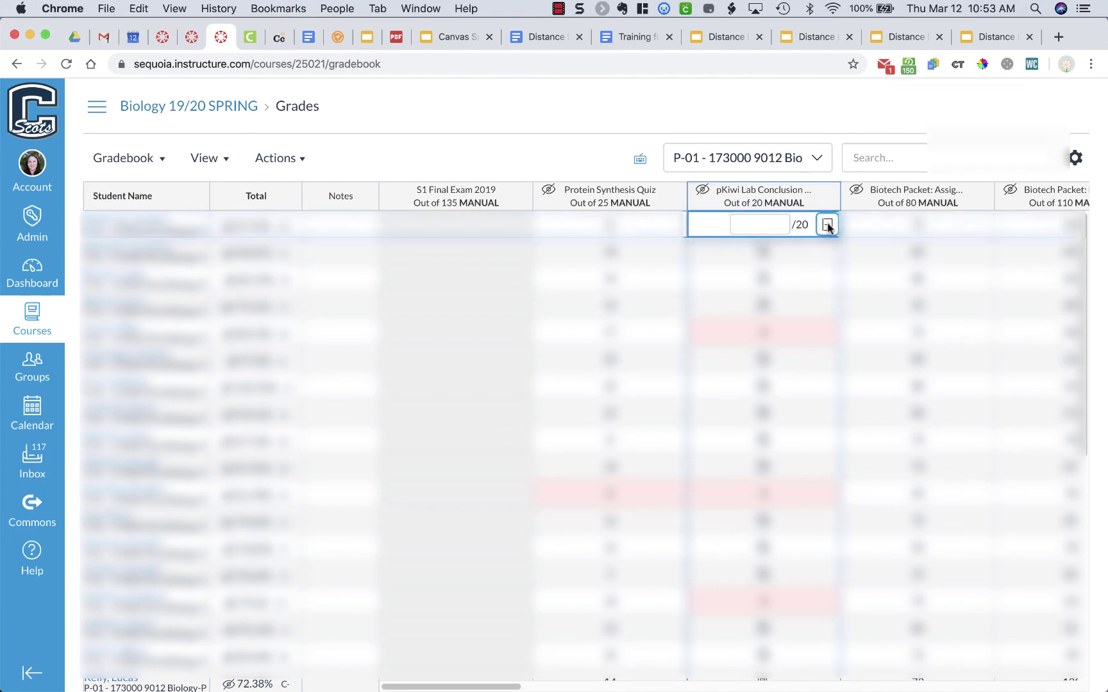